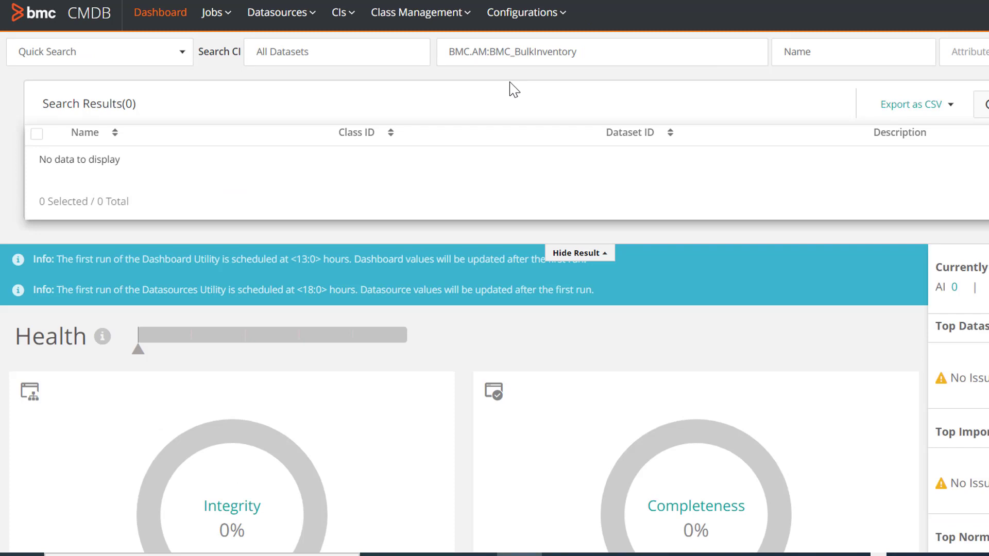
Open the Class Manager and examine the Custom Properties and other settings of the isVirtual attribute.
click(435, 20)
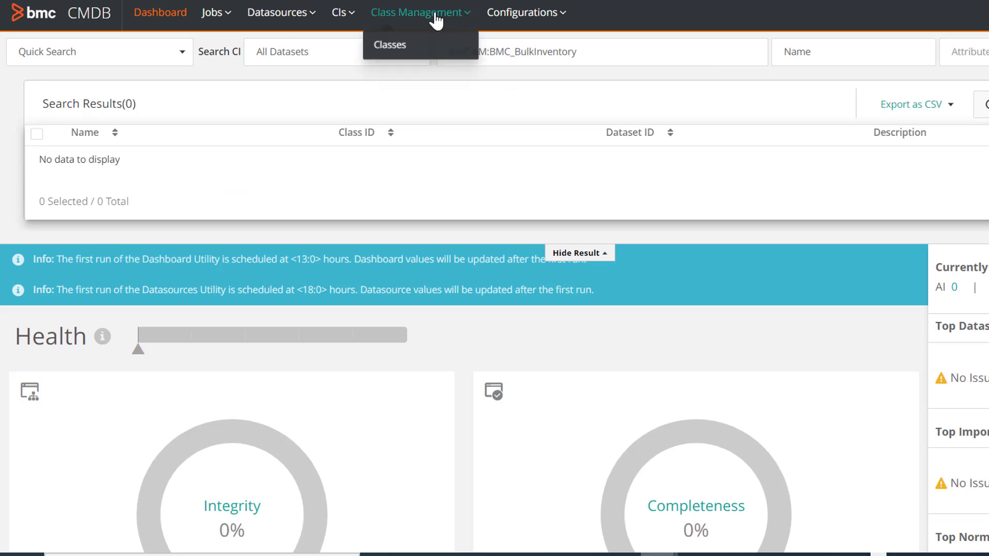
click(421, 54)
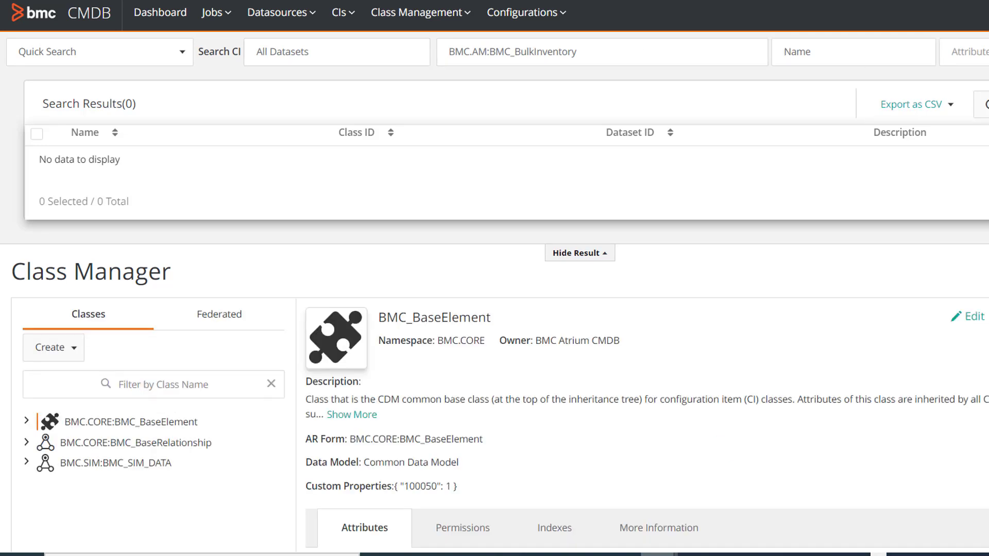
scroll(495, 279, down, 7)
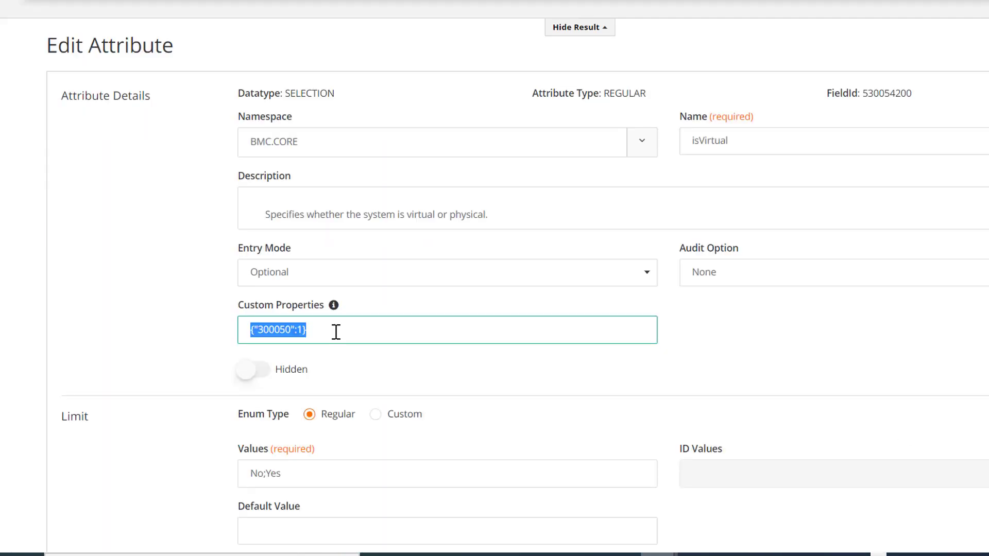
click(336, 332)
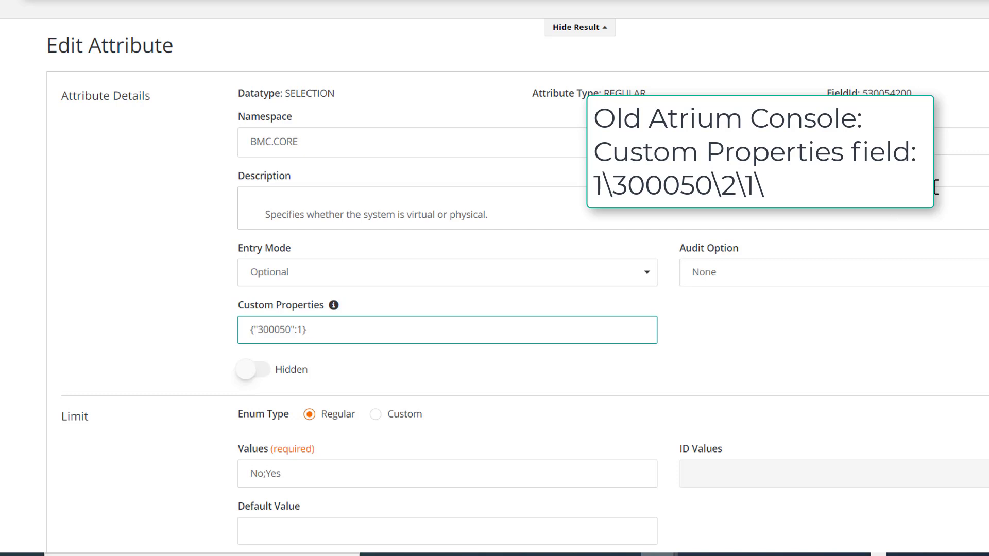
scroll(494, 279, down, 3)
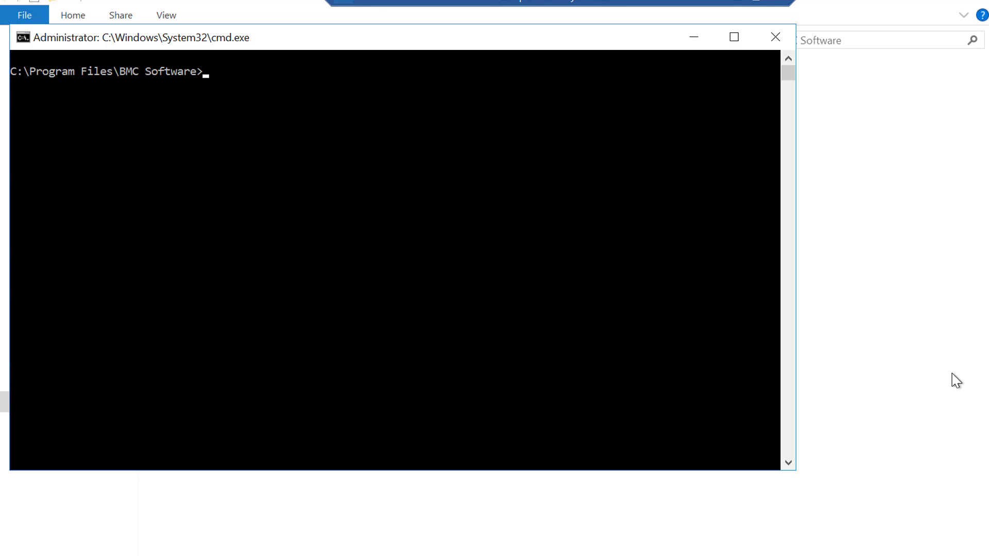
In the command prompt, export the class definitions with "pclassinfo -x -o mc_sm_object.baroc" and minimize the window.
text(pclassinfo -x -o mc_sm_object.baroc)
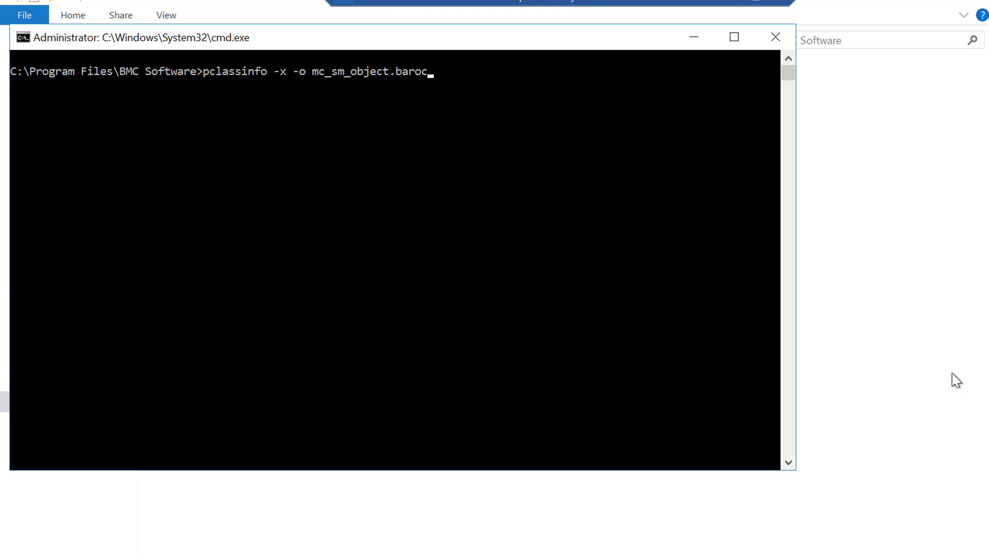
key(Return)
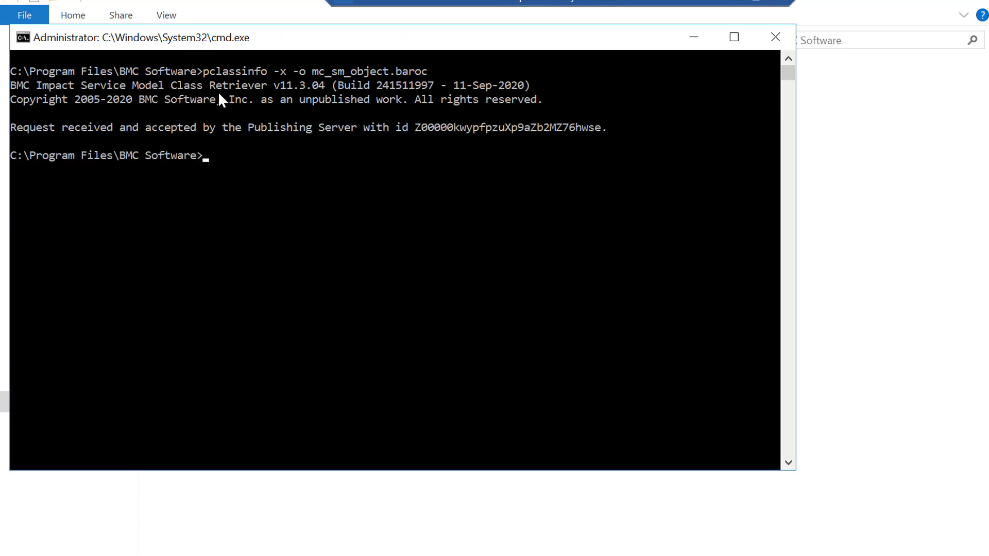
click(694, 41)
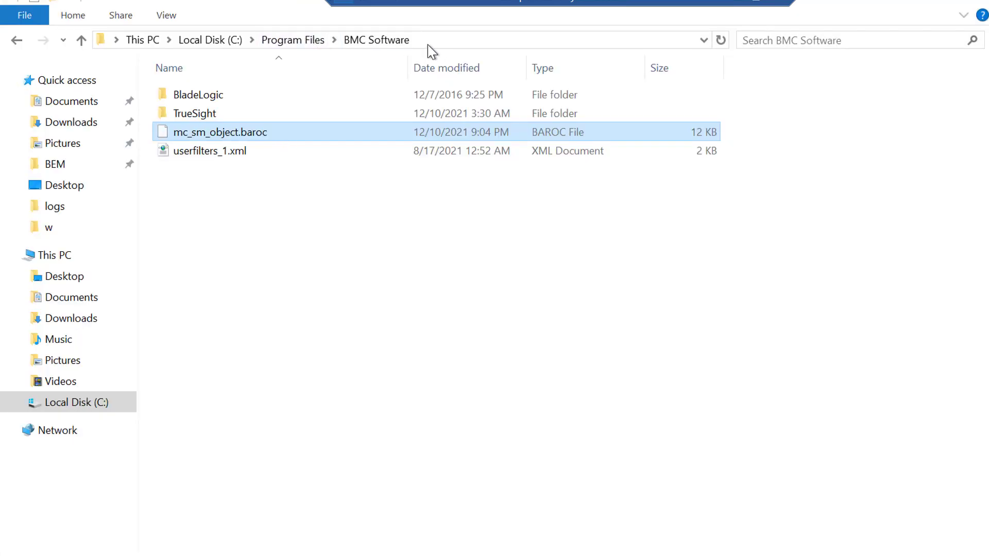
In File Explorer, open TrueSight\pw\server\etc\pncell_clm-pun-uh777y\kb\classes inside the BMC Software folder.
double_click(218, 106)
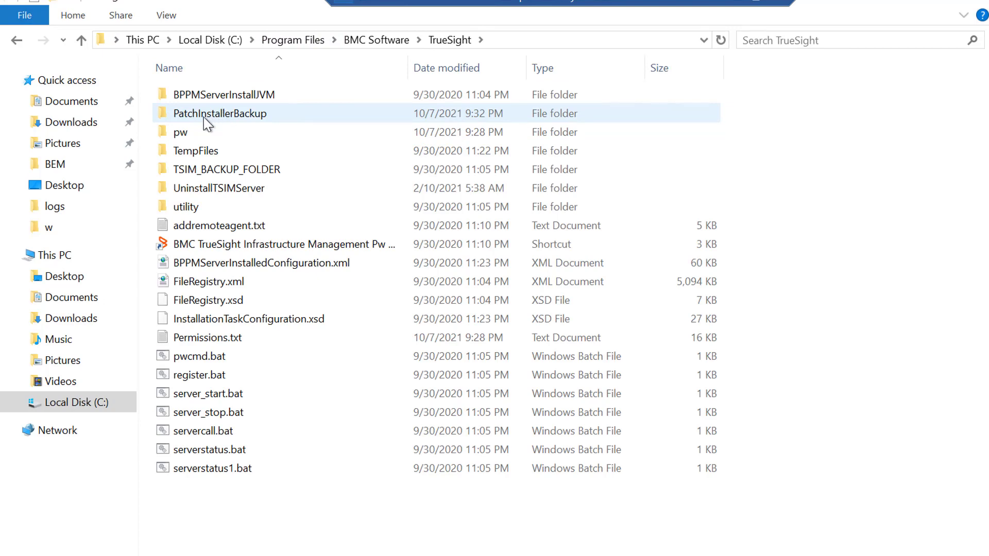
double_click(195, 131)
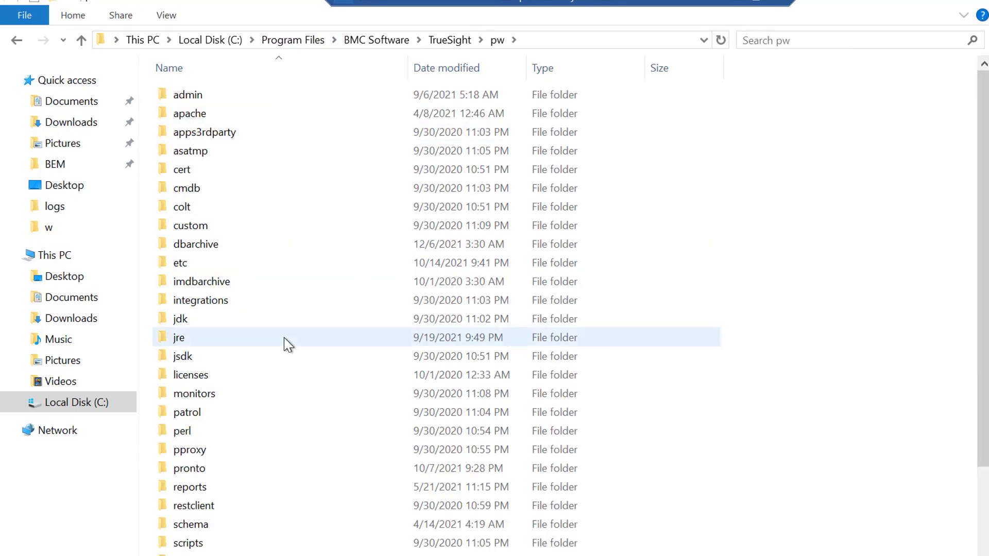
key(Return)
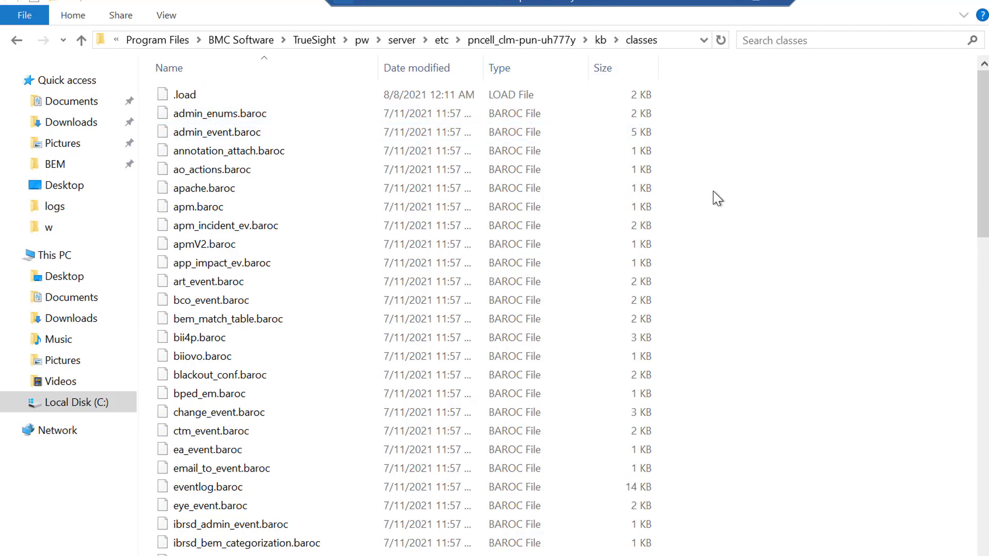
Rename the existing mc_sm_object.baroc in the cell's classes folder to mc_sm_object_old.baroc.
click(199, 468)
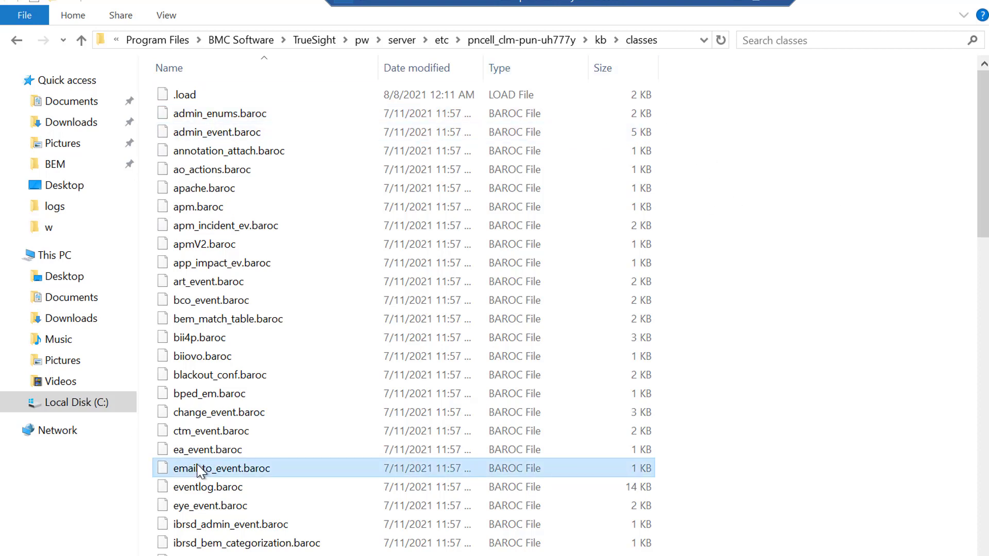
key(m)
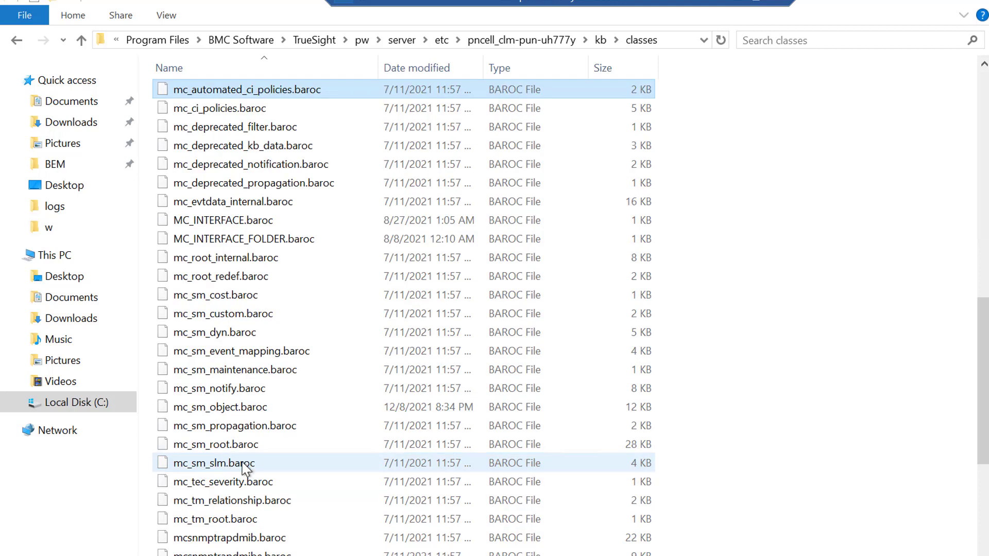
click(238, 408)
click(238, 408)
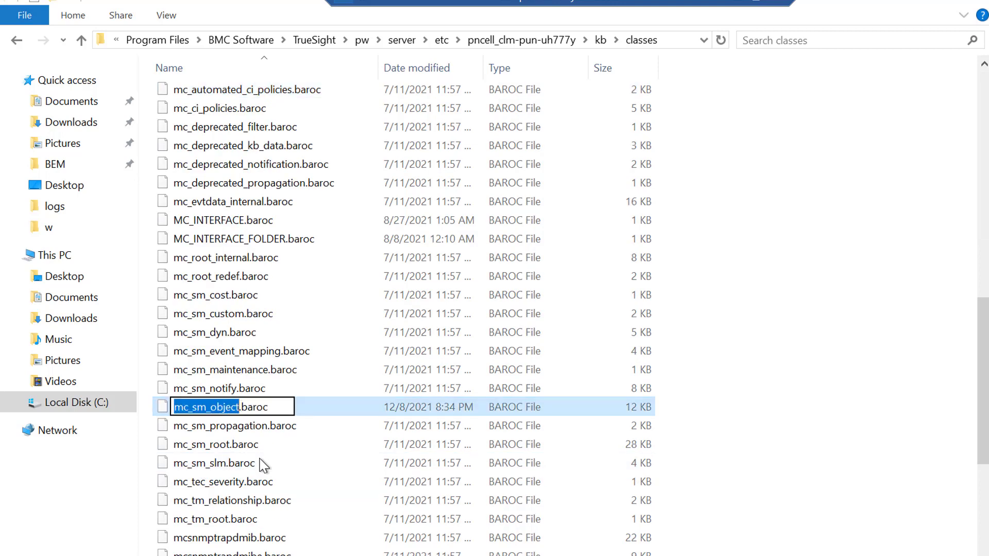
key(Right)
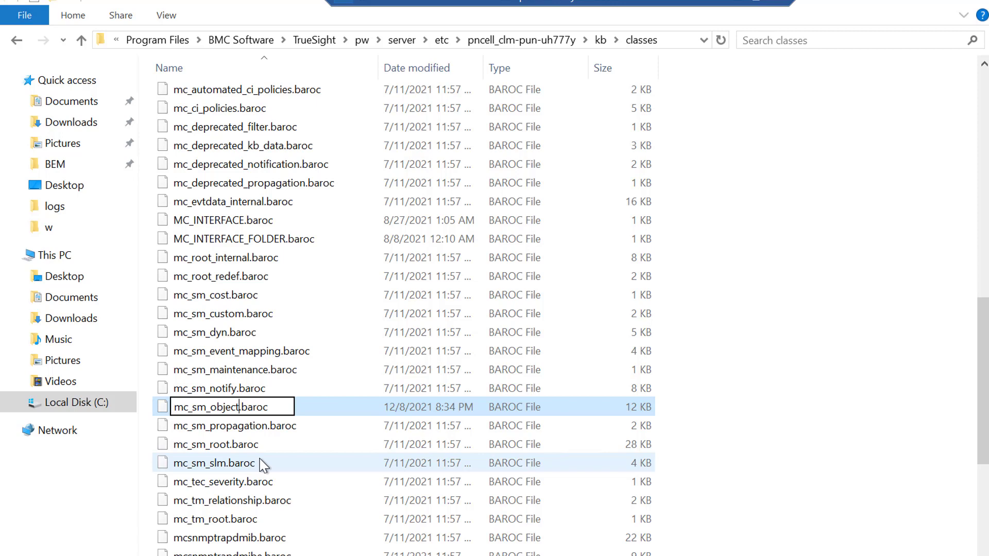
text(_old)
click(896, 351)
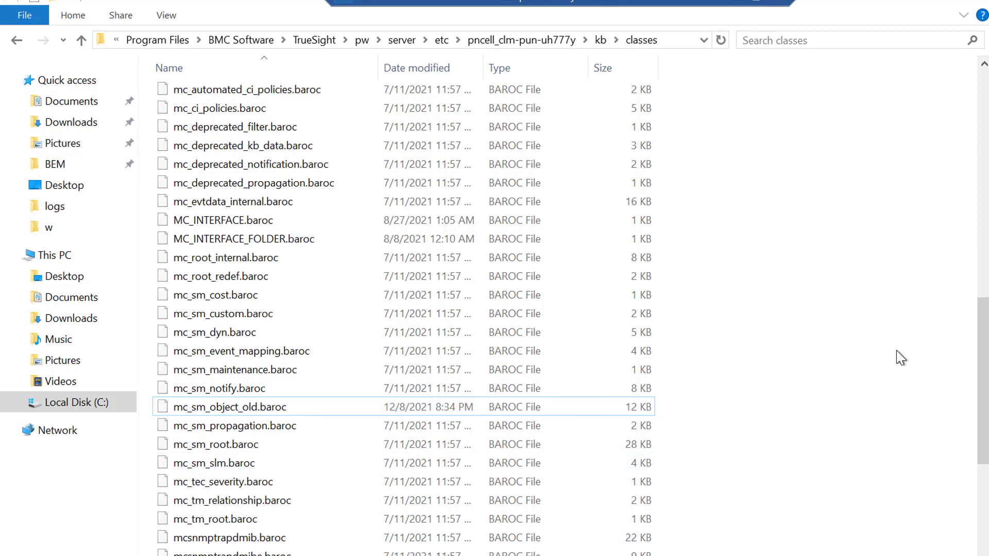
Paste the newly exported mc_sm_object.baroc into the cell's classes folder.
scroll(899, 356, down, 6)
scroll(898, 357, up, 6)
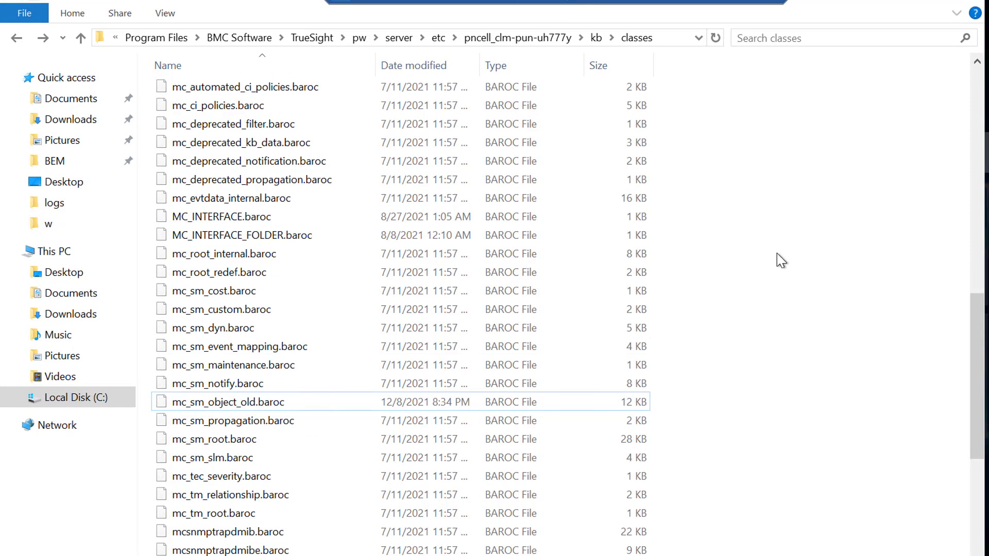
right_click(781, 256)
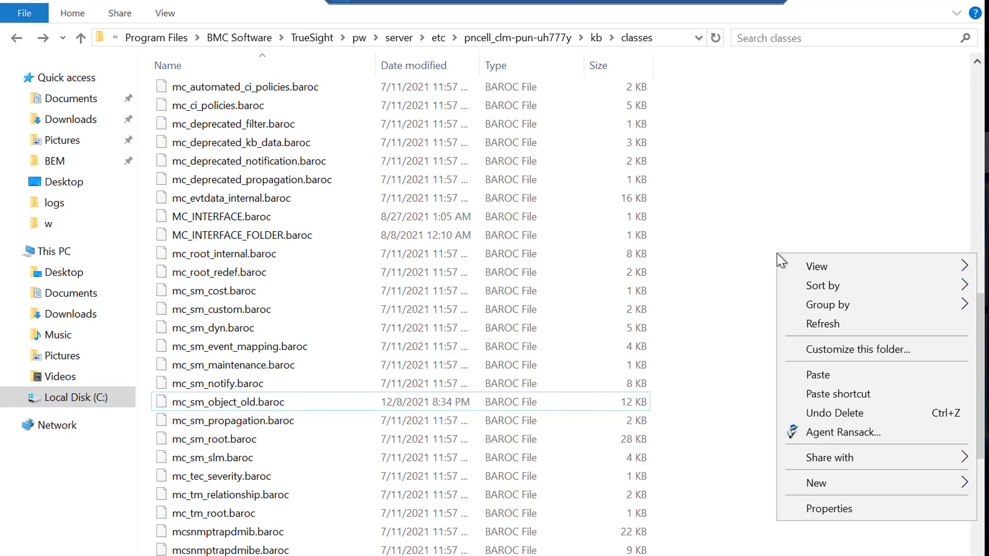
click(831, 375)
Switch back to the command prompt and compile the cell's knowledge base with "mccomp -n pncell_clm-pun-uh777y".
mouse_move(986, 258)
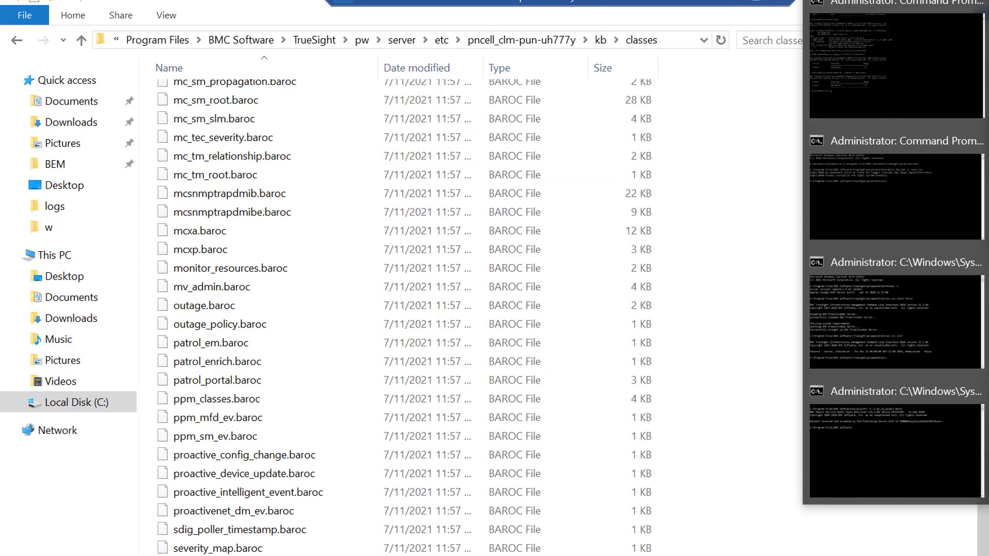
click(897, 456)
text(mccomp -n )
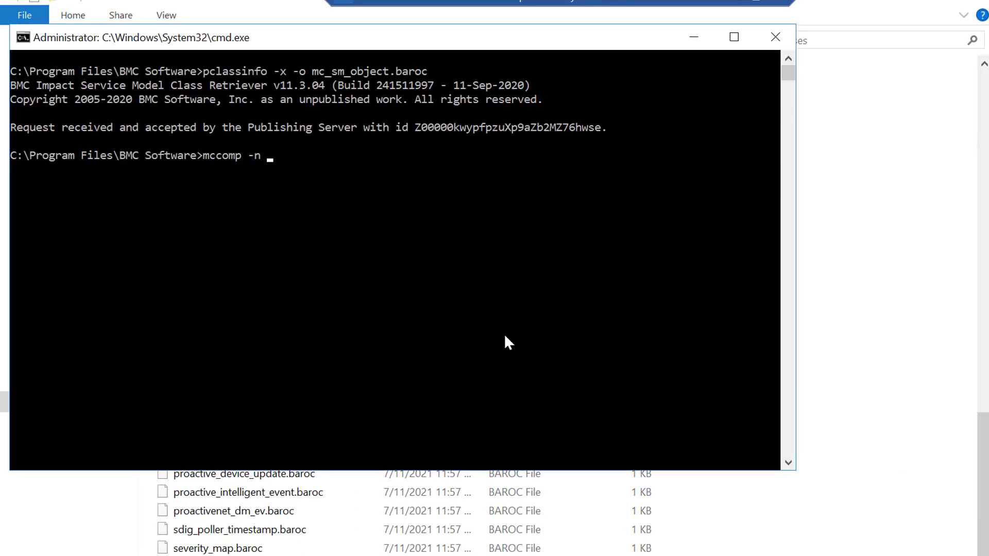
text(pncell_clm-pun-uh777y)
key(Return)
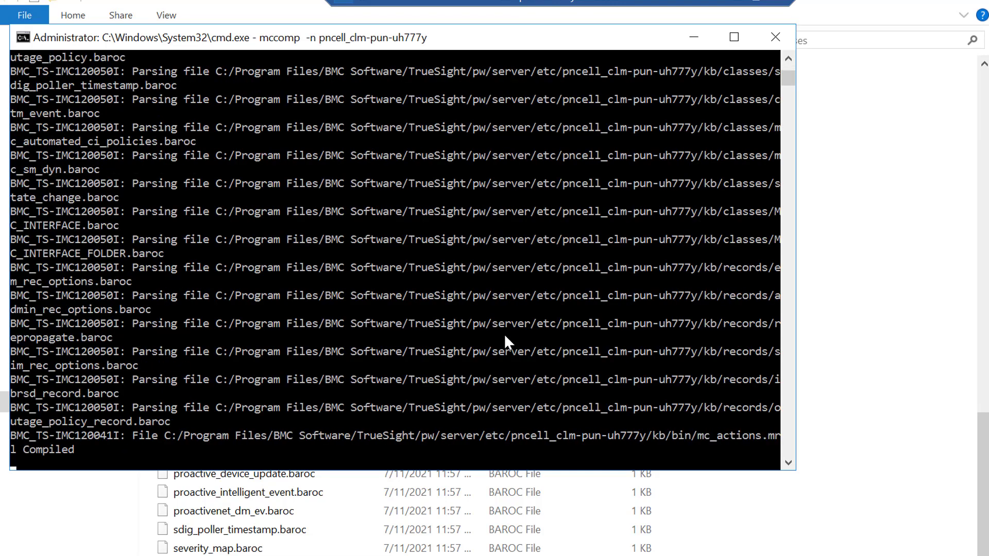
click(423, 380)
key(Escape)
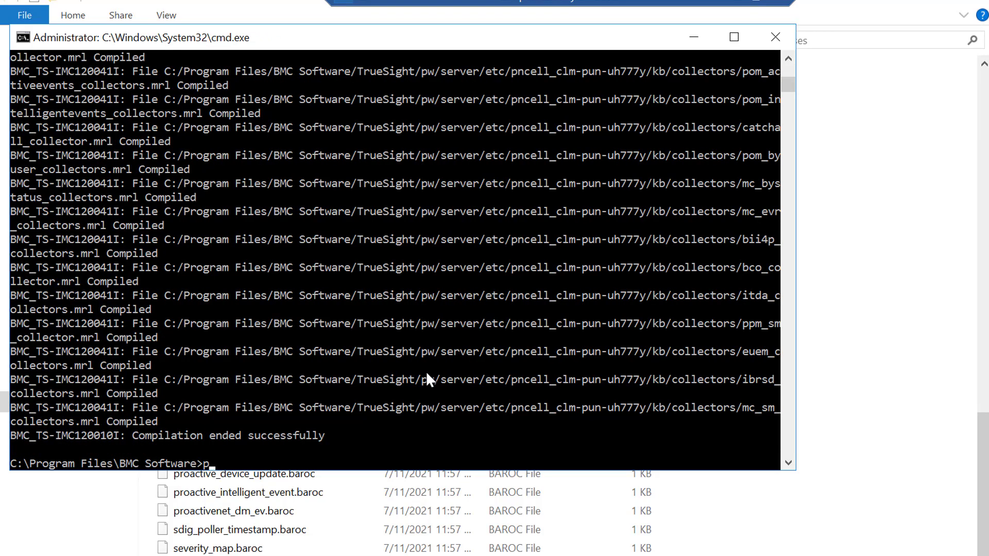
Restart the cell process by running "pw p r mcell".
text(pw pr)
key(BackSpace)
text(r mcell)
key(Return)
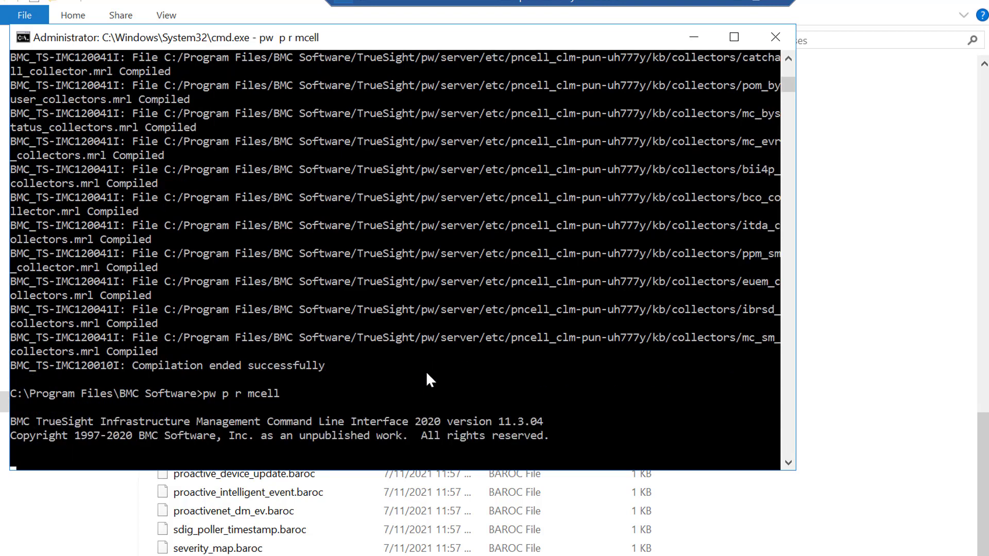
List the server and daemon processes by running "pw p l".
text(pw )
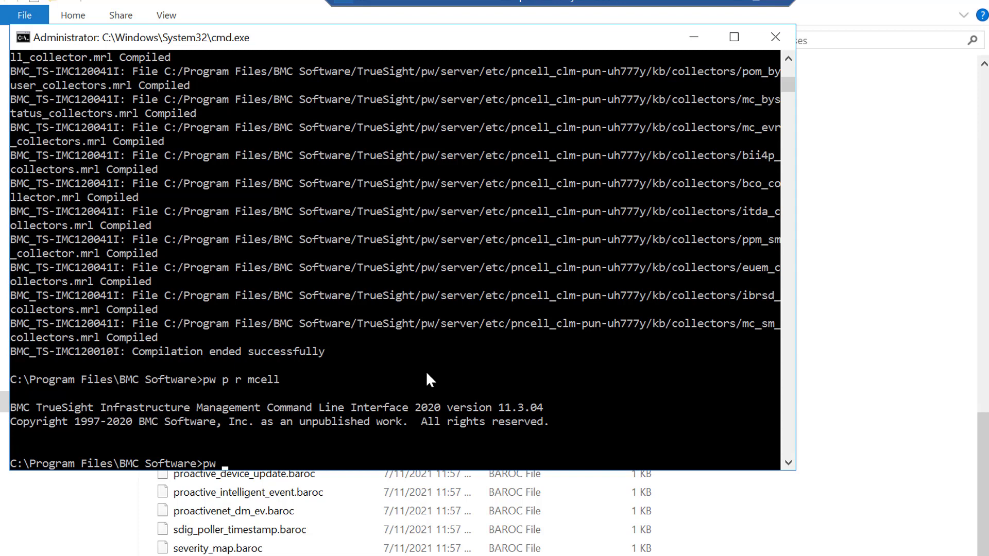
text(p l)
key(Return)
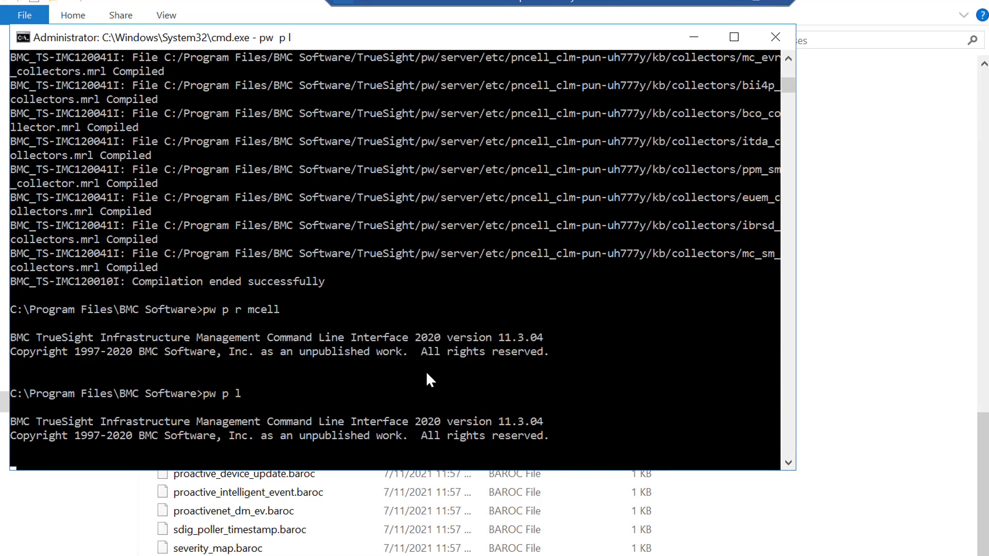
Check the cell's class synchronization with "pclassinfo -n pncell_clm-pun-uh777y" and highlight the status line in the output.
text(pclassinfo -n pncell_clm-pun-uh777y)
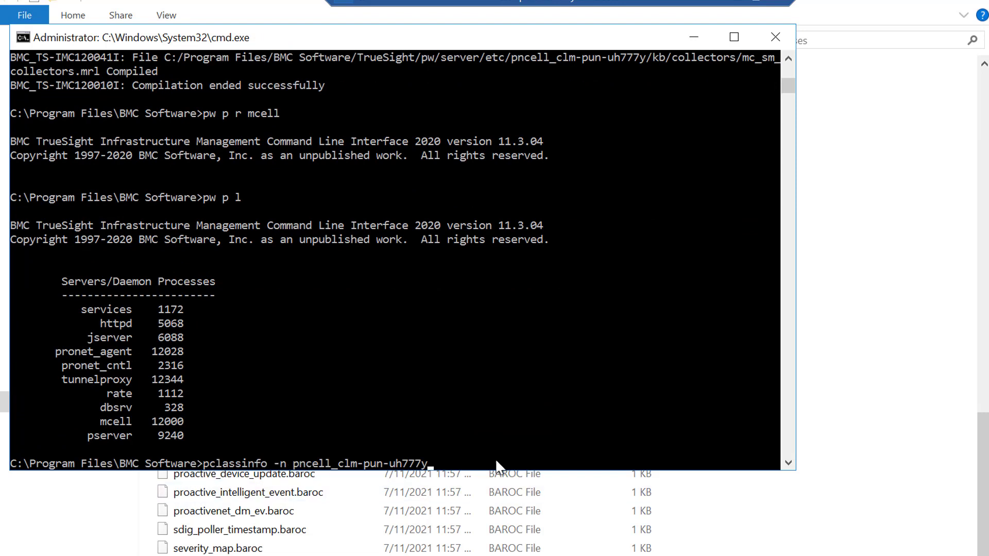
key(Return)
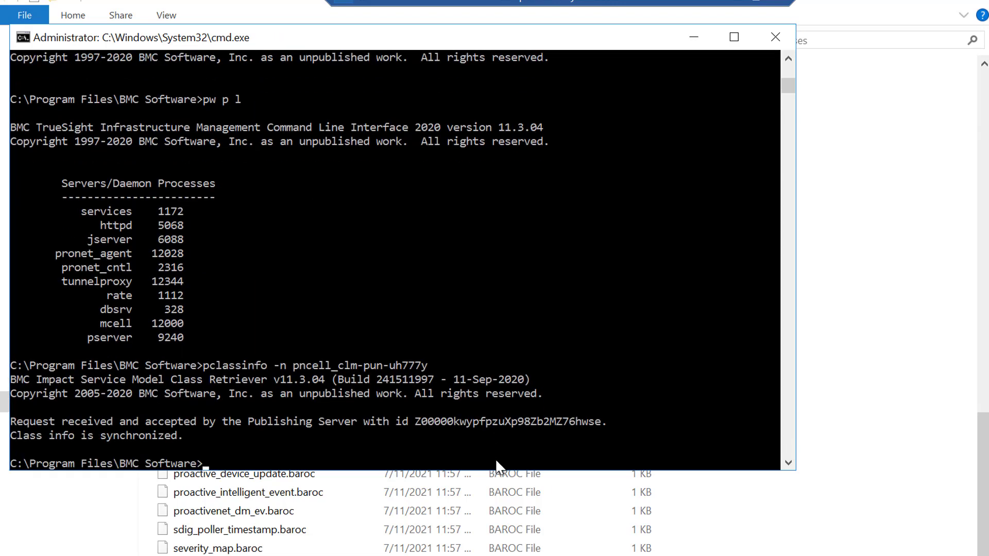
drag(194, 436, 12, 438)
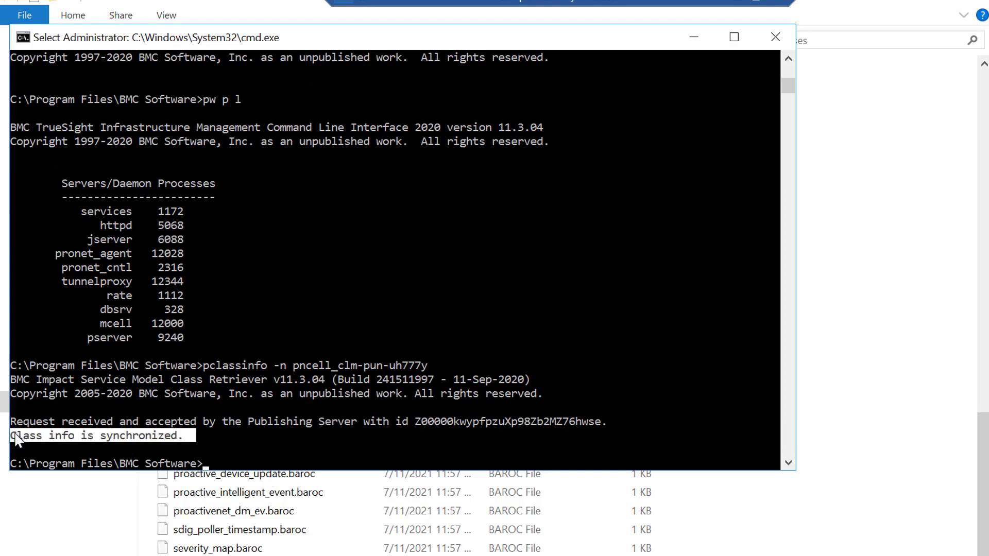
click(283, 450)
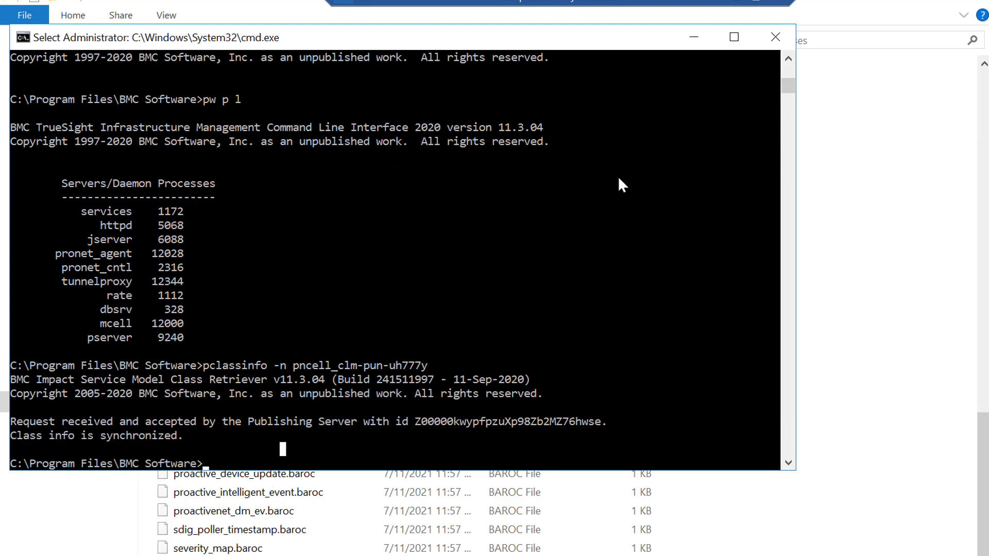